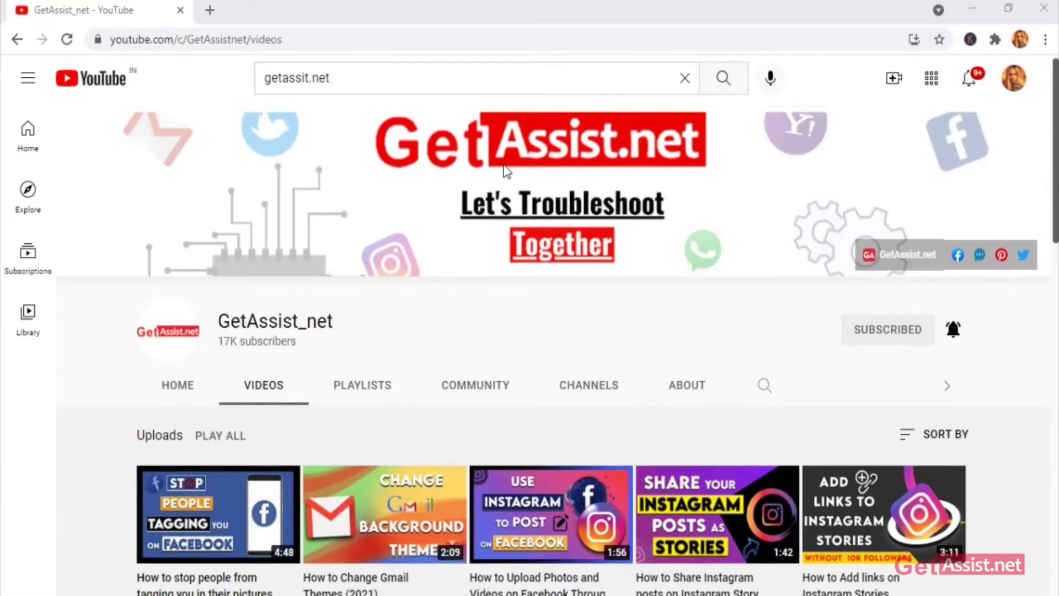
Step: Scroll through the #general chat, then open the drawer showing the Games server's channels
{"action": "scroll", "coordinate": [507, 171], "scroll_direction": "down", "scroll_amount": 3}
{"action": "scroll", "coordinate": [506, 171], "scroll_direction": "down", "scroll_amount": 3}
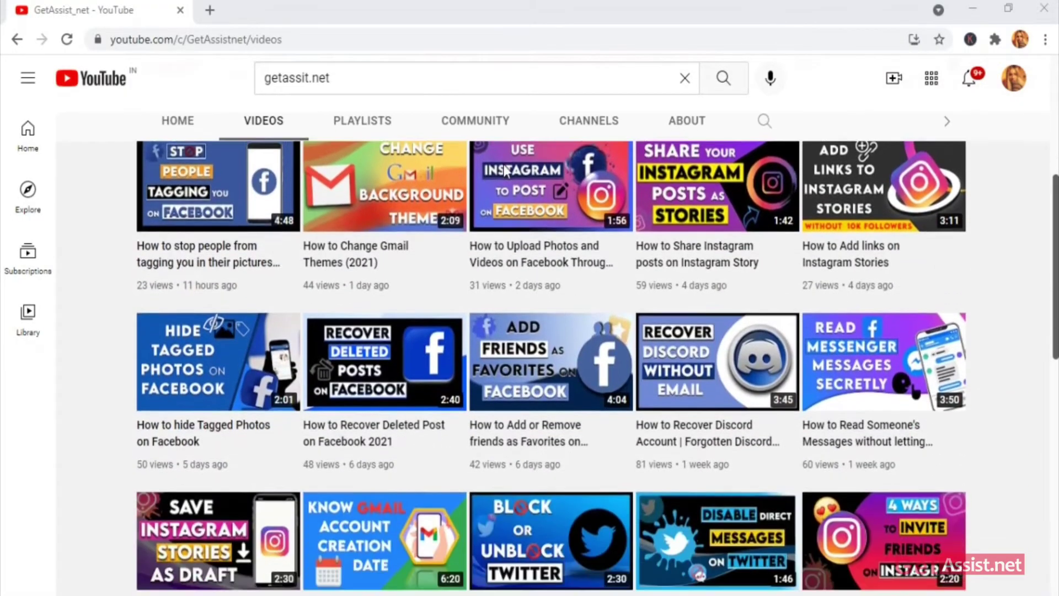
{"action": "scroll", "coordinate": [504, 167], "scroll_direction": "down", "scroll_amount": 5}
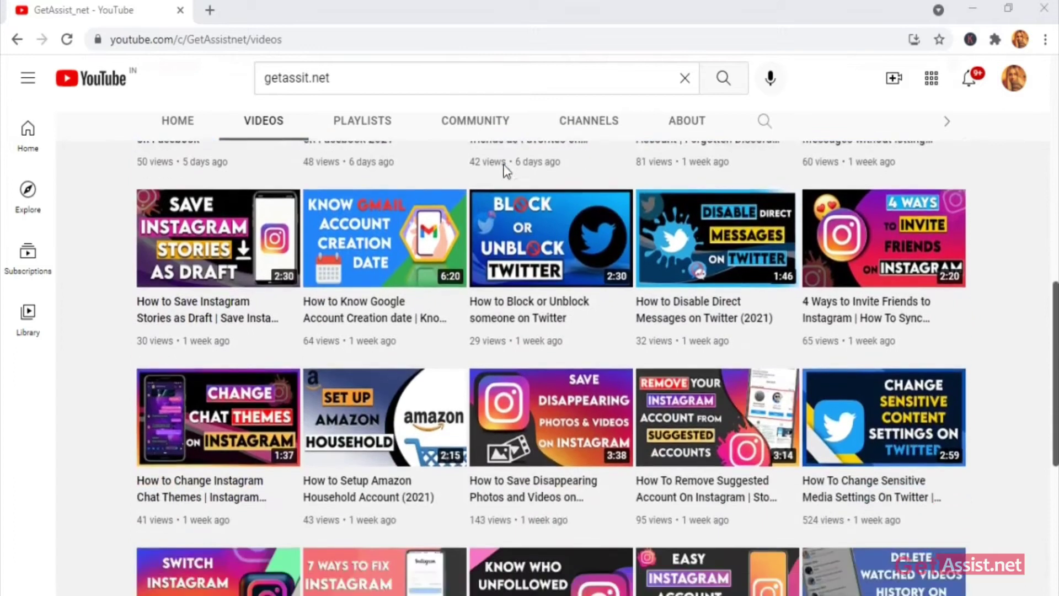
{"action": "scroll", "coordinate": [504, 168], "scroll_direction": "down", "scroll_amount": 5}
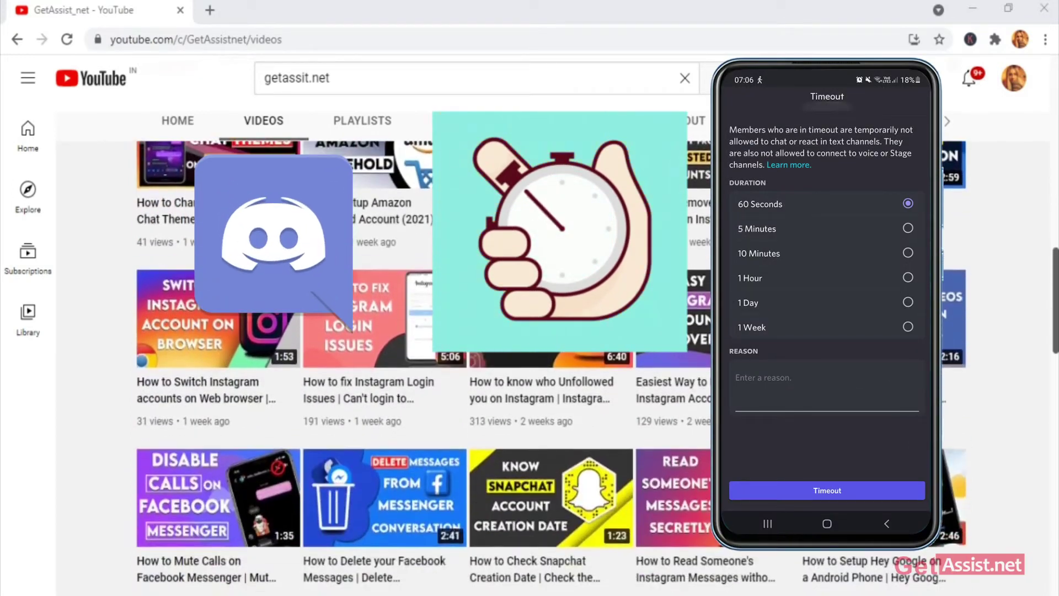
{"action": "scroll", "coordinate": [504, 169], "scroll_direction": "down", "scroll_amount": 5}
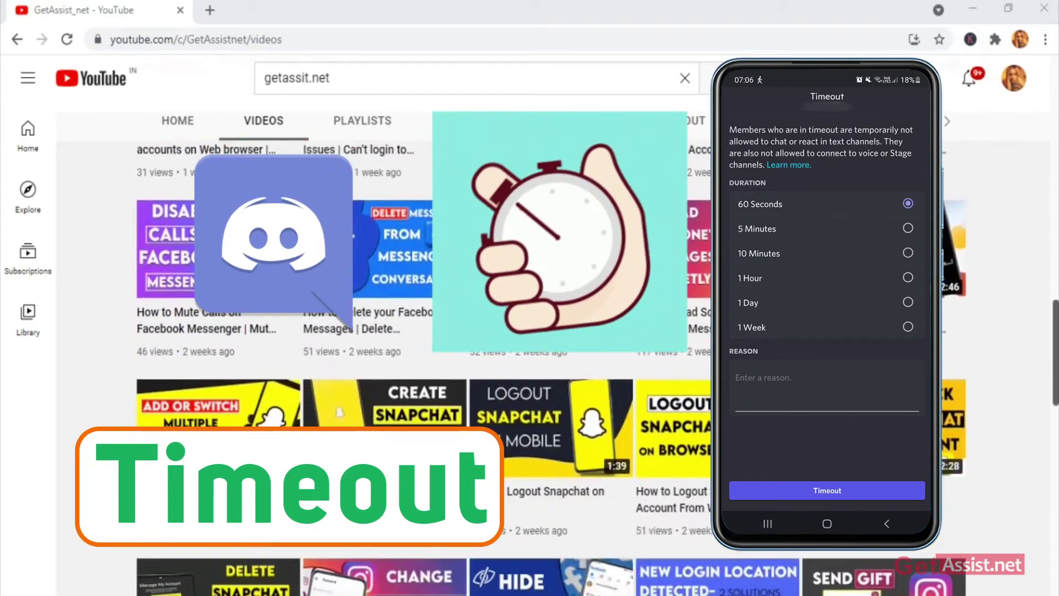
{"action": "scroll", "coordinate": [504, 169], "scroll_direction": "down", "scroll_amount": 3}
{"action": "scroll", "coordinate": [504, 168], "scroll_direction": "down", "scroll_amount": 3}
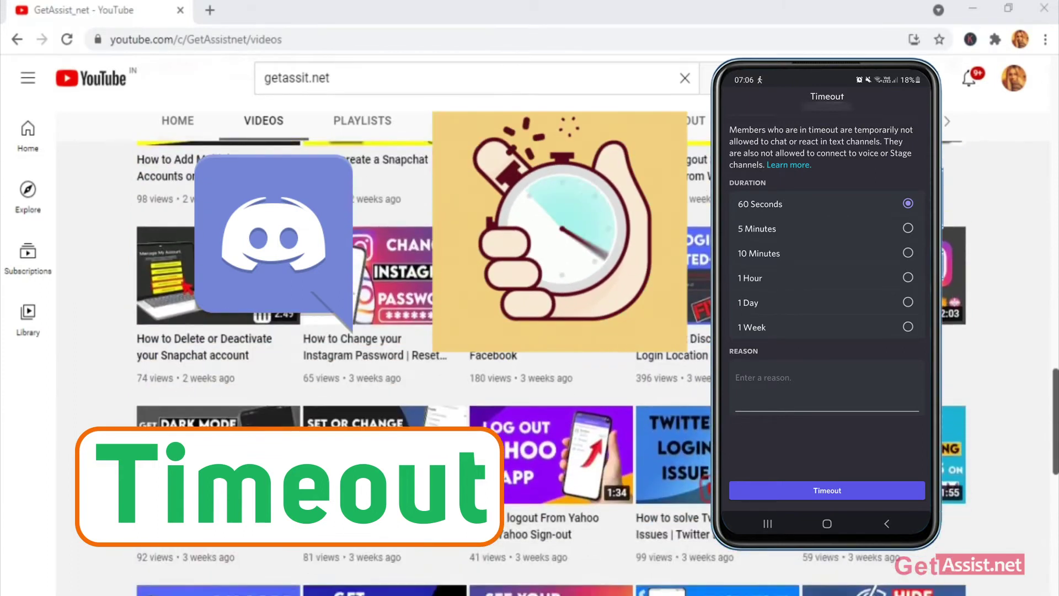
{"action": "scroll", "coordinate": [504, 168], "scroll_direction": "down", "scroll_amount": 2}
{"action": "scroll", "coordinate": [504, 168], "scroll_direction": "up", "scroll_amount": 5}
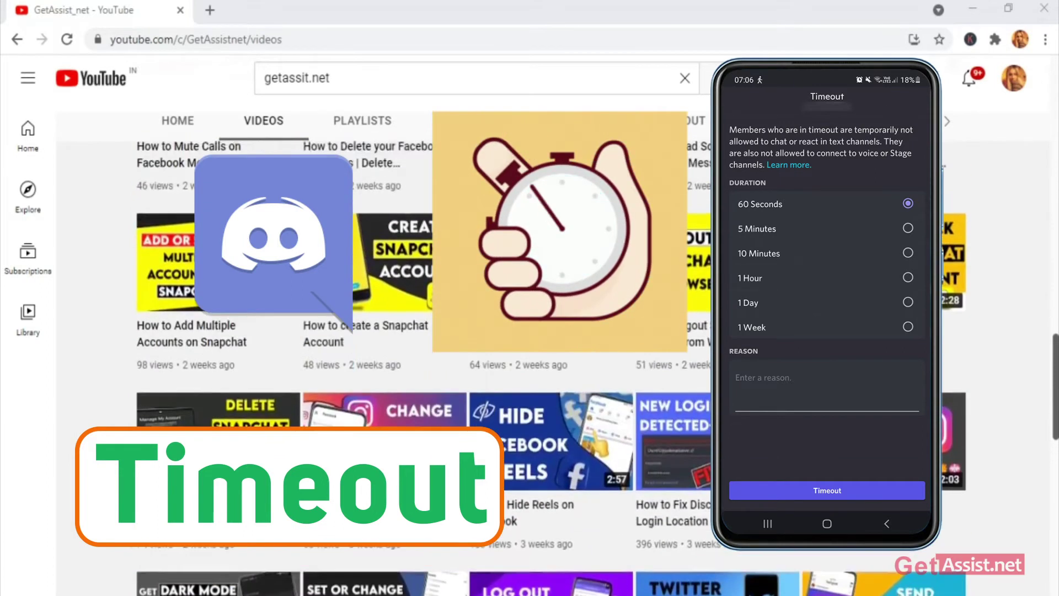
{"action": "scroll", "coordinate": [504, 169], "scroll_direction": "up", "scroll_amount": 1}
{"action": "scroll", "coordinate": [504, 168], "scroll_direction": "up", "scroll_amount": 4}
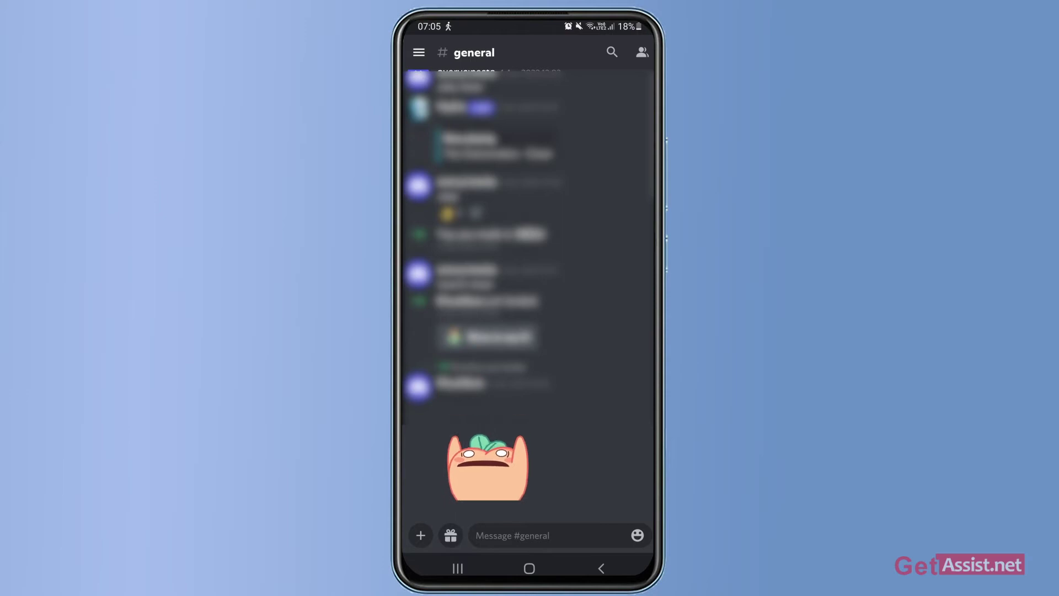
{"action": "left_click", "coordinate": [419, 52]}
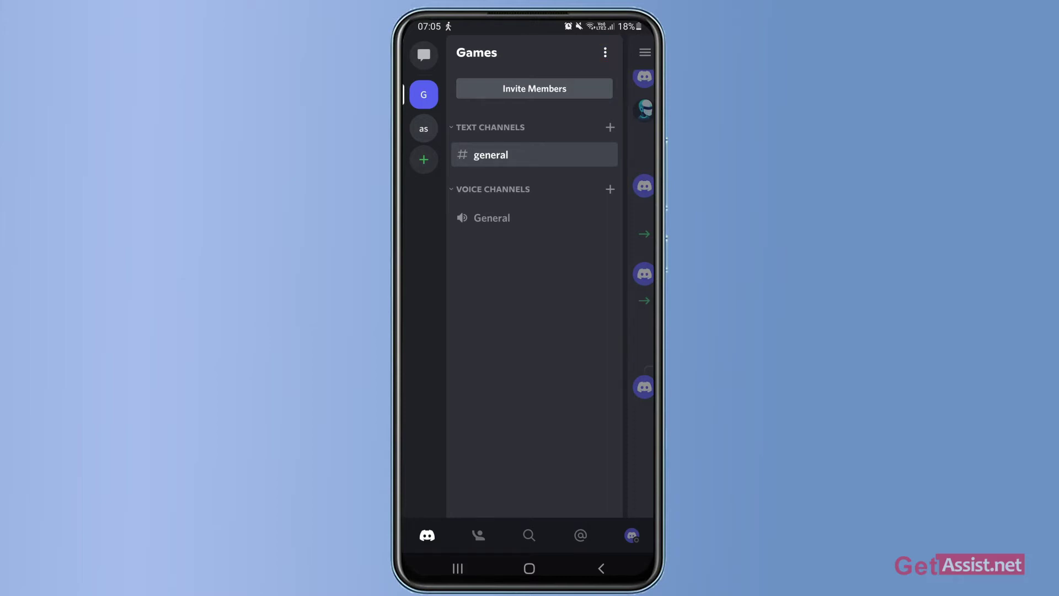
Step: Open the Games server's Member List via Settings > User Management > Members
{"action": "left_click", "coordinate": [605, 53]}
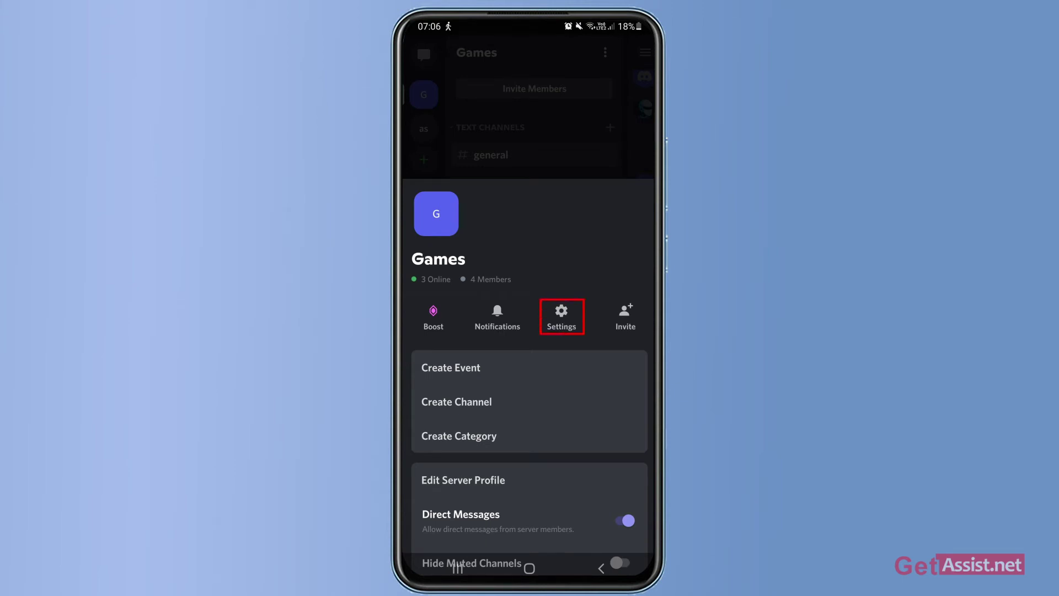
{"action": "left_click", "coordinate": [560, 316]}
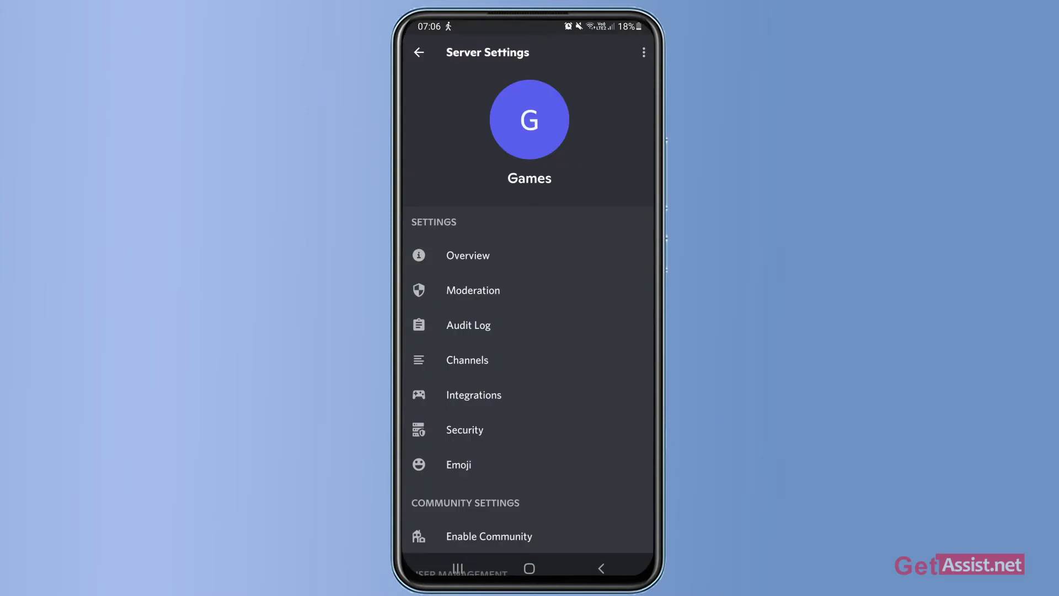
{"action": "scroll", "coordinate": [529, 331], "scroll_direction": "down", "scroll_amount": 5}
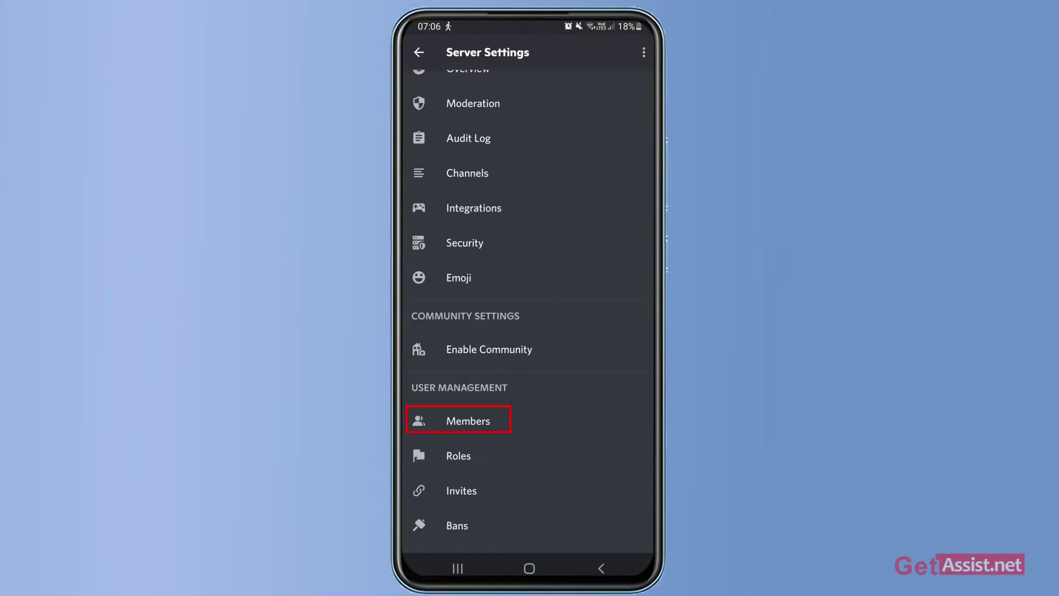
{"action": "left_click", "coordinate": [468, 420]}
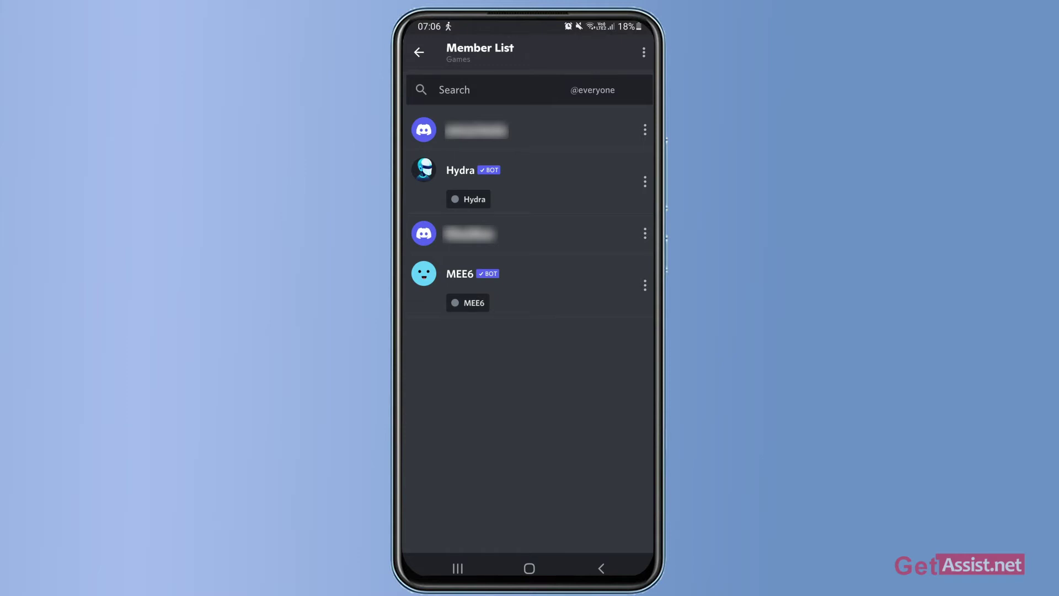
Step: Open the third member's three-dot menu and choose Timeout under Administrative
{"action": "left_click", "coordinate": [644, 233]}
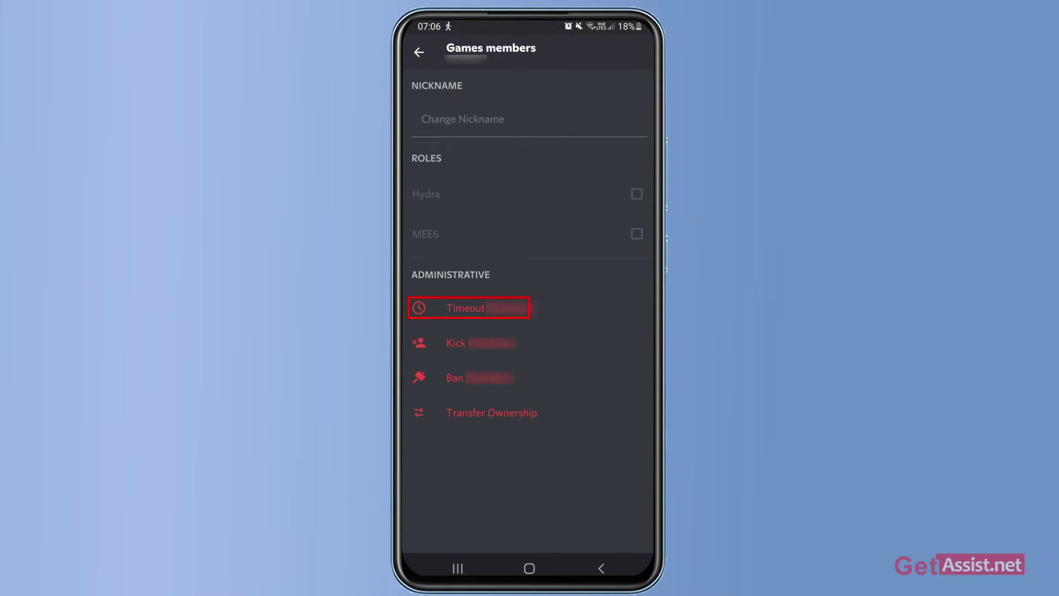
{"action": "left_click", "coordinate": [465, 307]}
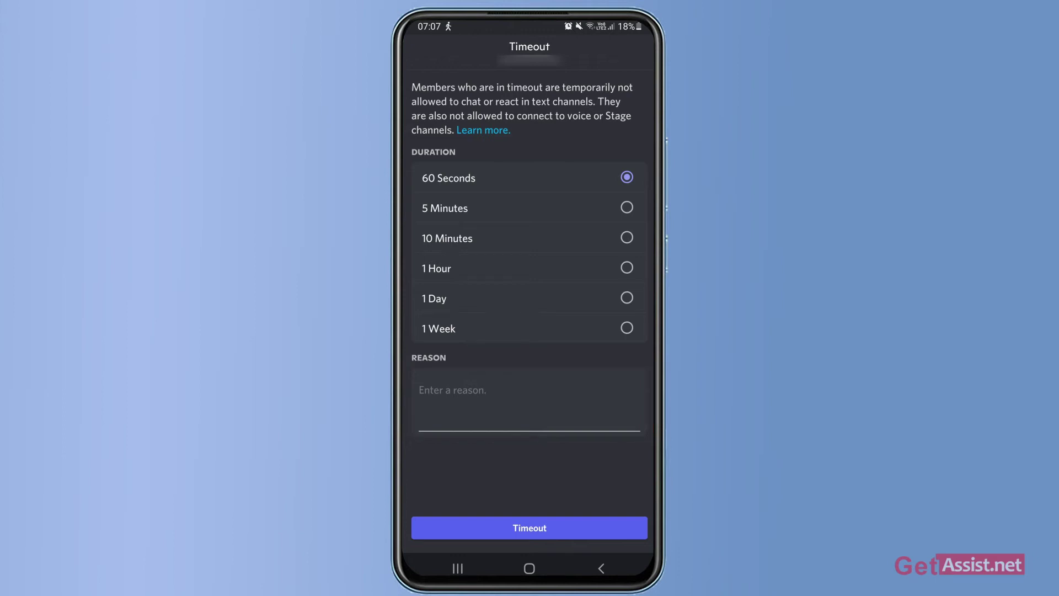
Step: Pick the 10 Minutes timeout duration and start entering a reason for the timeout
{"action": "left_click", "coordinate": [626, 208]}
{"action": "left_click", "coordinate": [626, 237]}
{"action": "left_click", "coordinate": [529, 397]}
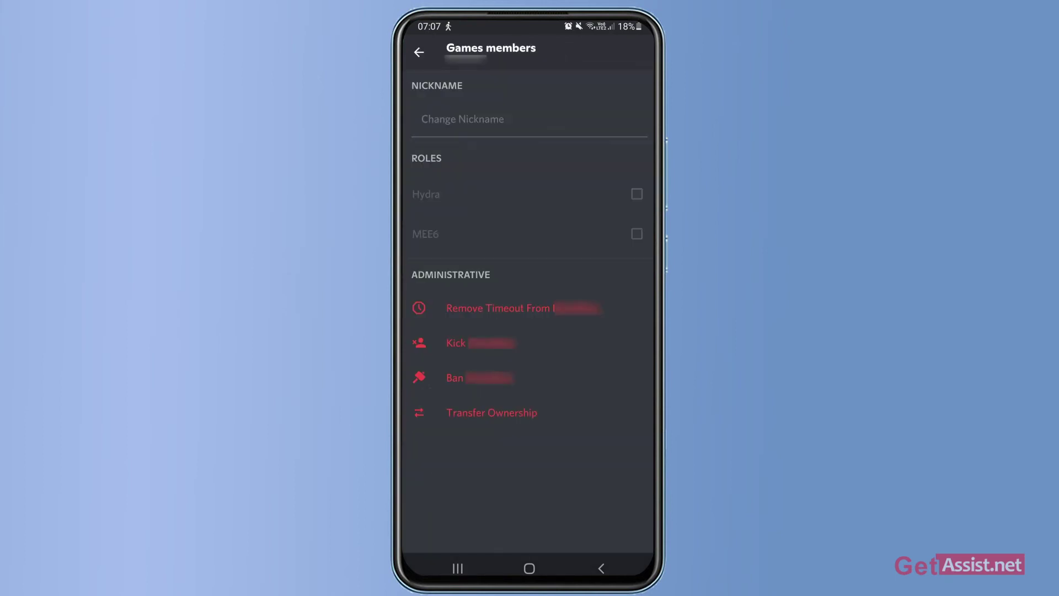
Step: Exit Server Settings to #general, where the member's post shows a timeout mark, and tap the message box
{"action": "left_click", "coordinate": [601, 568]}
{"action": "left_click", "coordinate": [601, 568]}
{"action": "left_click", "coordinate": [601, 568]}
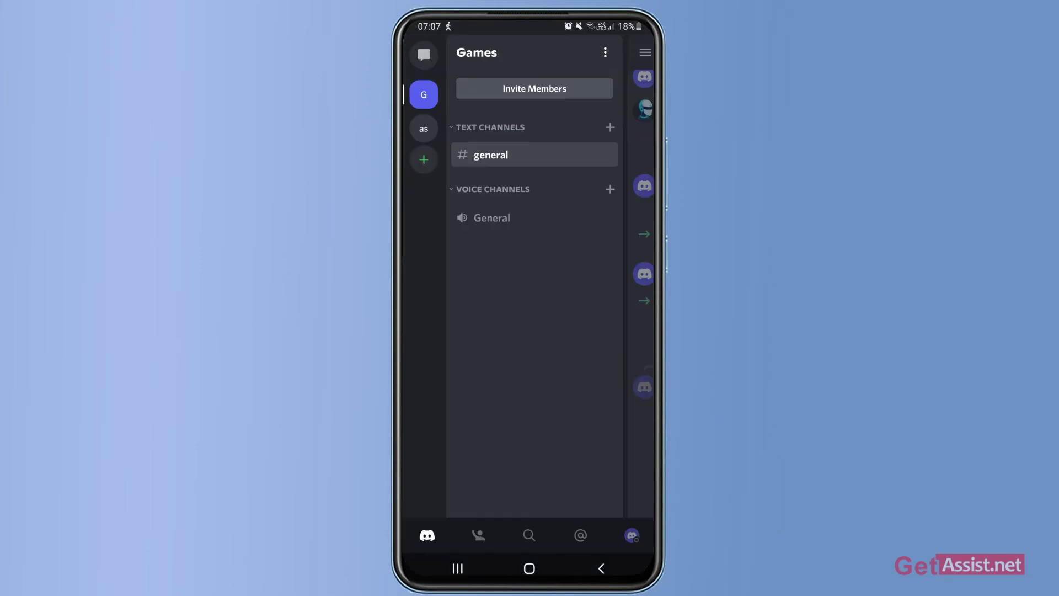
{"action": "left_click", "coordinate": [473, 153]}
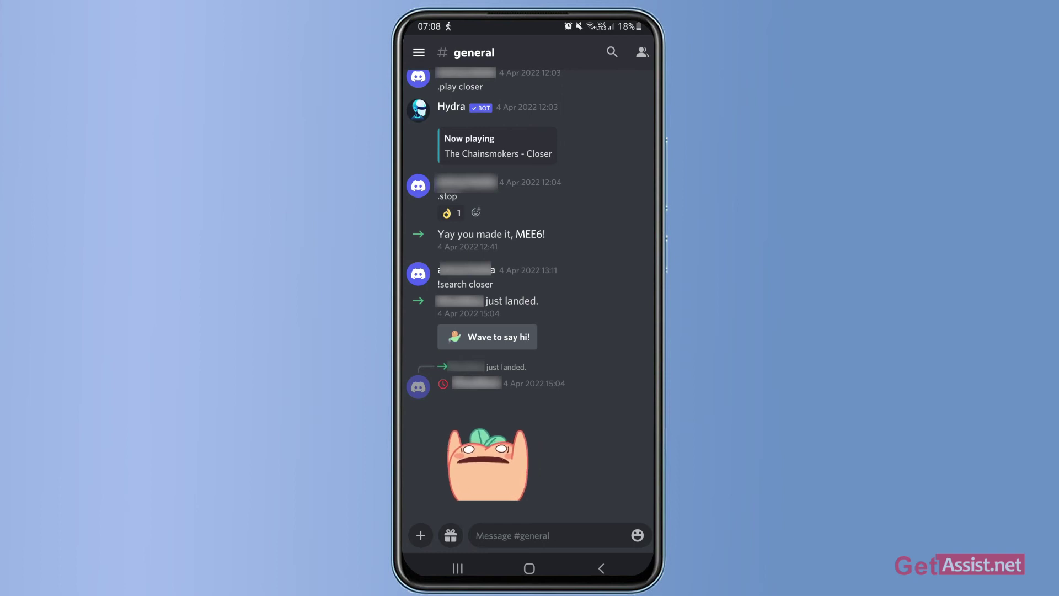
{"action": "left_click", "coordinate": [513, 535]}
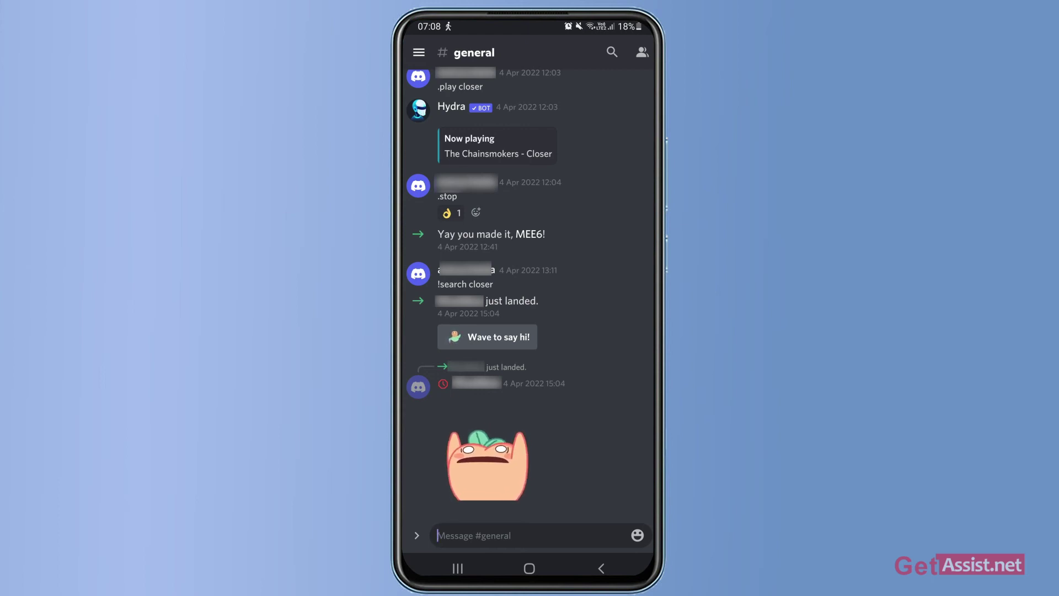
Step: Reopen the timed-out member's settings via Games server Settings > Members and their three-dot menu
{"action": "left_click", "coordinate": [419, 52]}
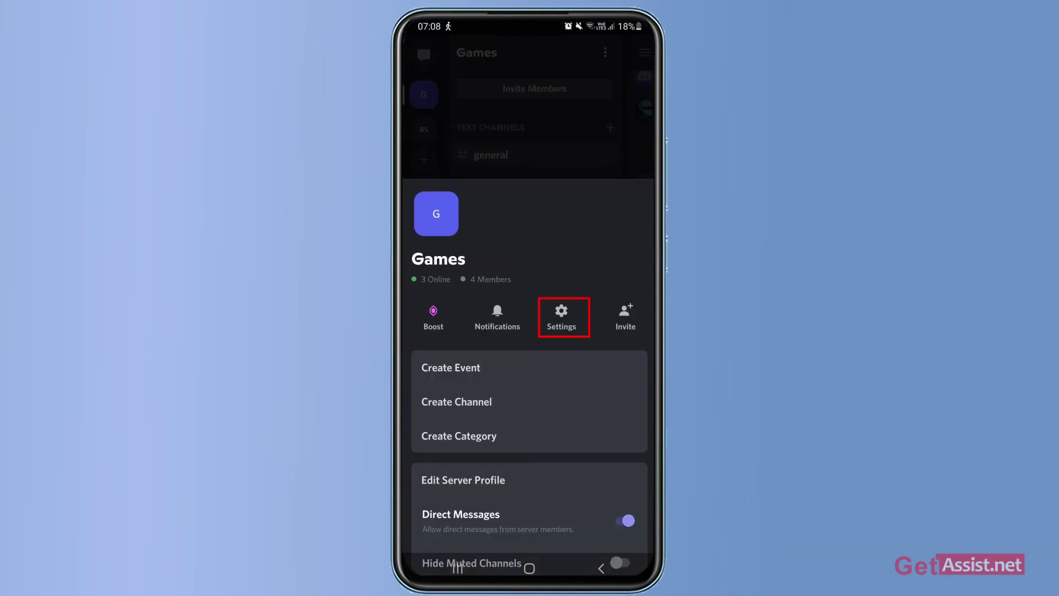
{"action": "left_click", "coordinate": [562, 317]}
{"action": "scroll", "coordinate": [528, 303], "scroll_direction": "down", "scroll_amount": 3}
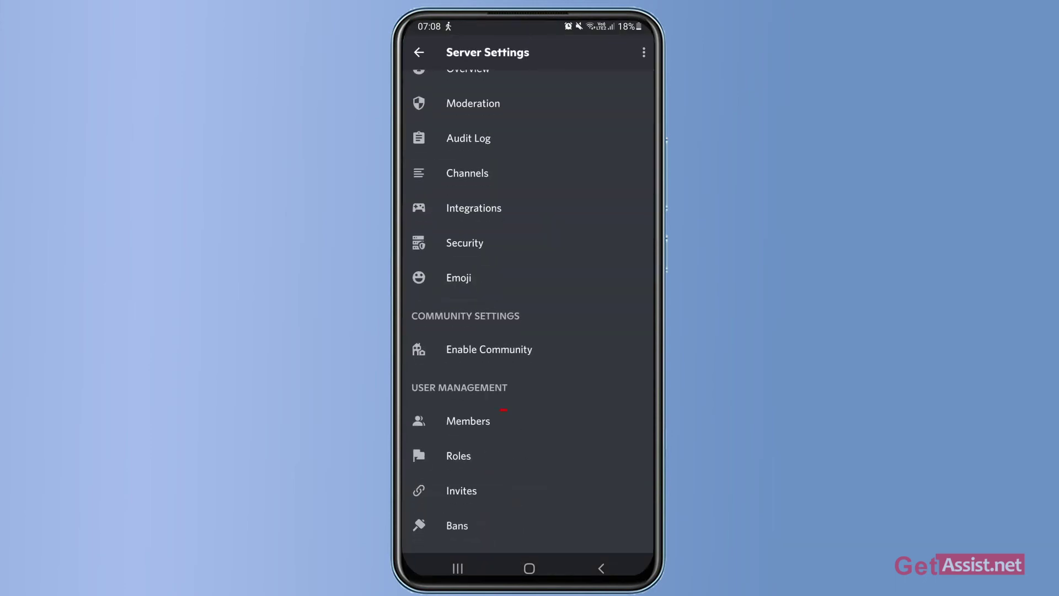
{"action": "left_click", "coordinate": [468, 421]}
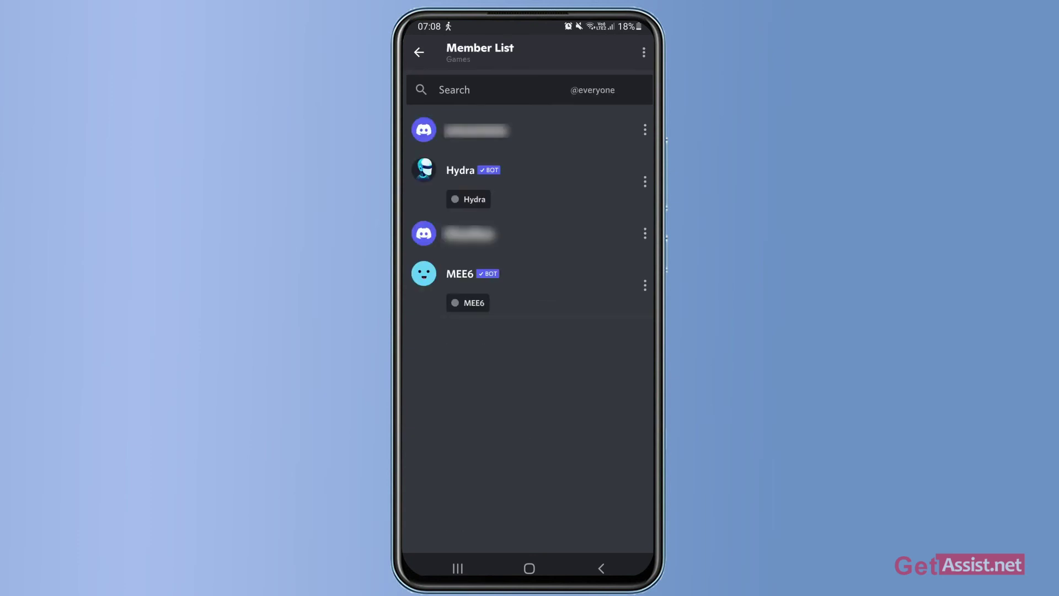
{"action": "left_click", "coordinate": [645, 234]}
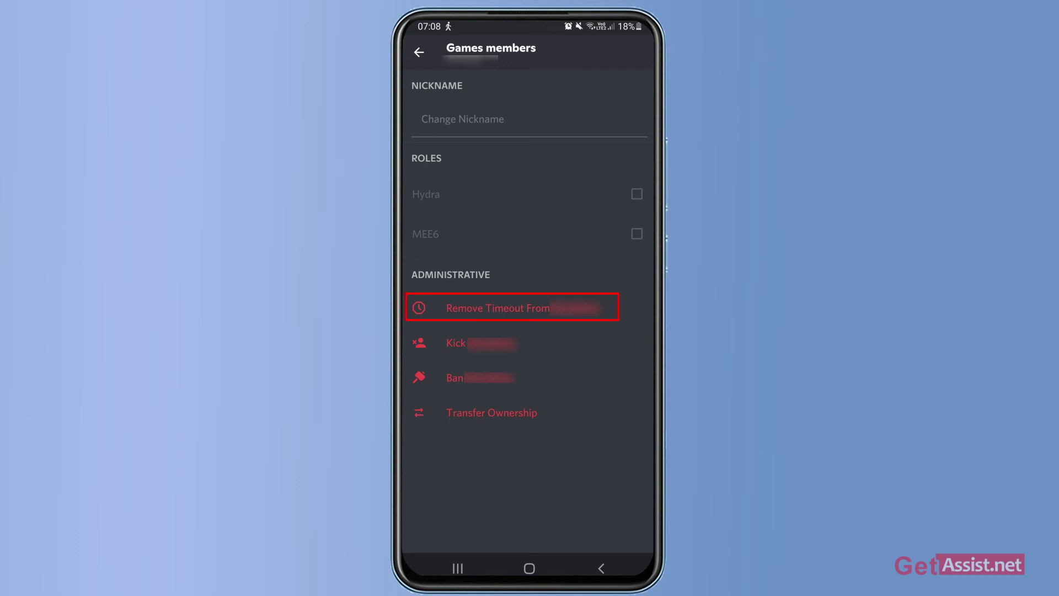
Step: Remove the member's timeout and confirm it in the dialog
{"action": "left_click", "coordinate": [498, 307]}
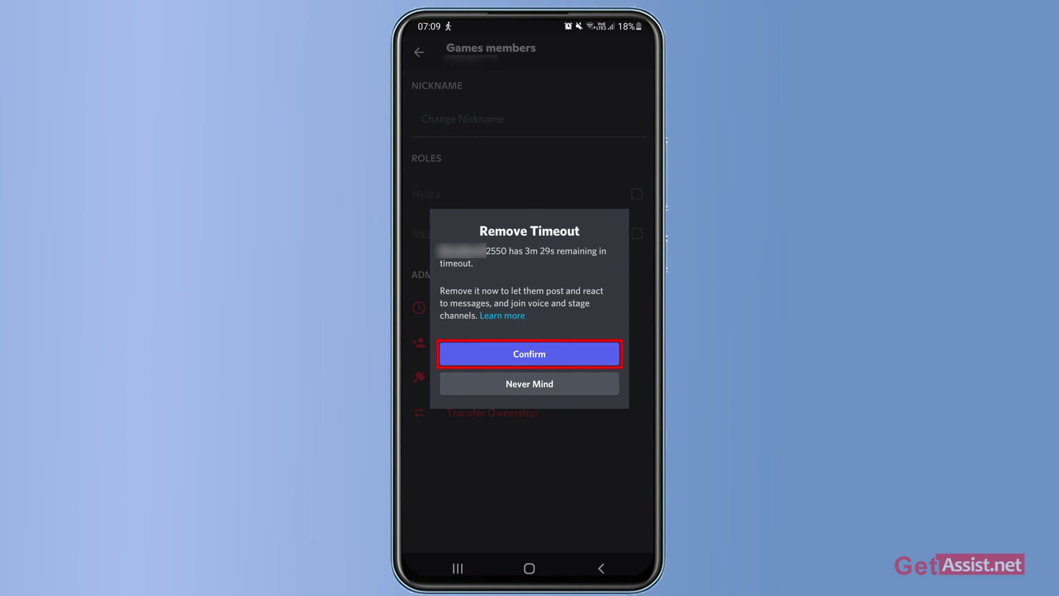
{"action": "left_click", "coordinate": [529, 354]}
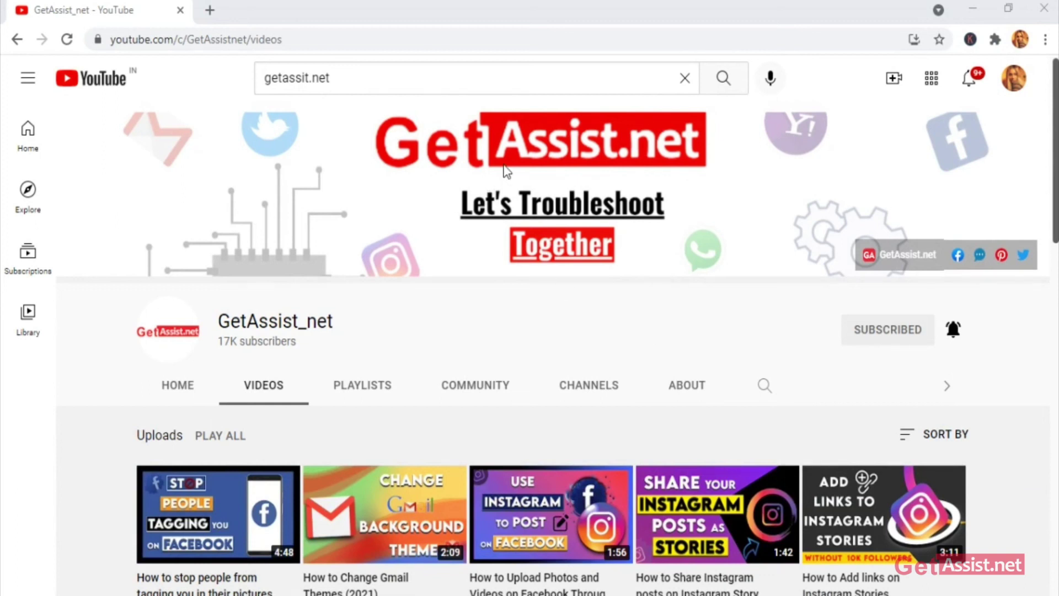
Step: Scroll down through the GetAssist_net channel's uploaded videos
{"action": "scroll", "coordinate": [506, 171], "scroll_direction": "down", "scroll_amount": 3}
{"action": "scroll", "coordinate": [506, 171], "scroll_direction": "down", "scroll_amount": 2}
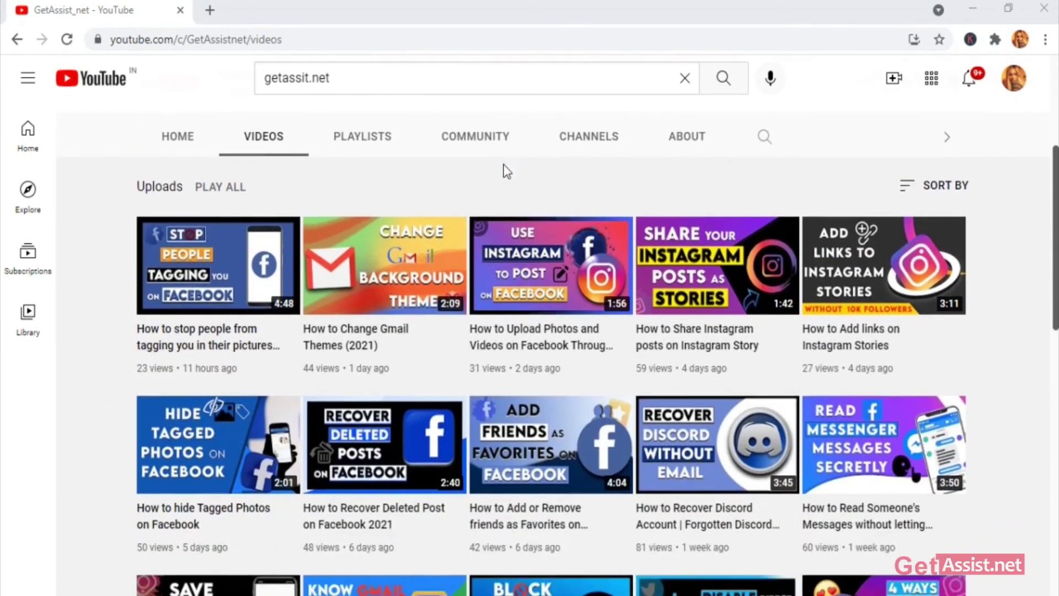
{"action": "scroll", "coordinate": [503, 165], "scroll_direction": "down", "scroll_amount": 6}
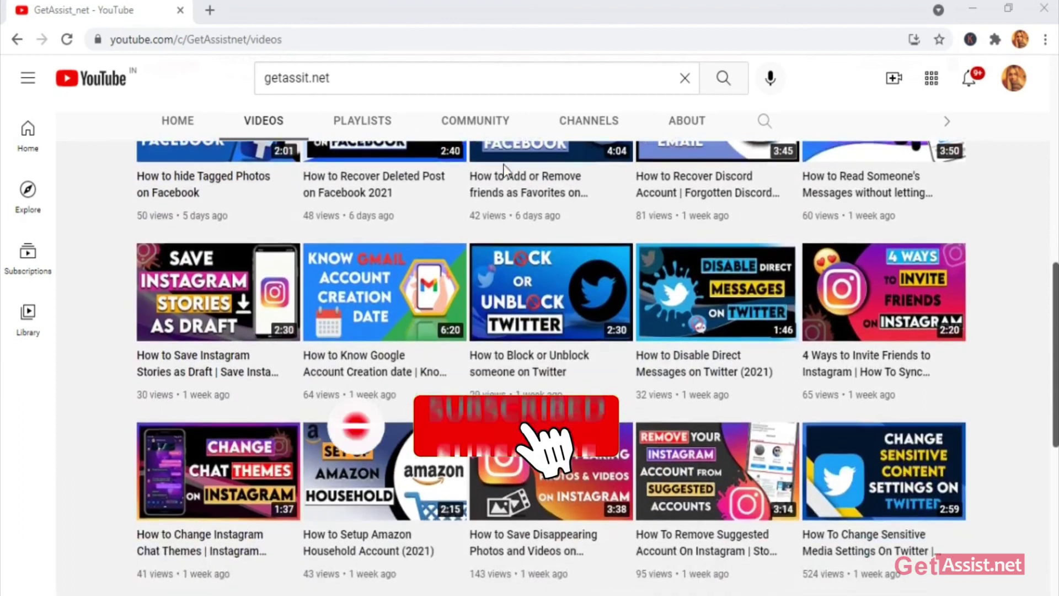
{"action": "scroll", "coordinate": [503, 168], "scroll_direction": "down", "scroll_amount": 2}
{"action": "scroll", "coordinate": [503, 168], "scroll_direction": "down", "scroll_amount": 3}
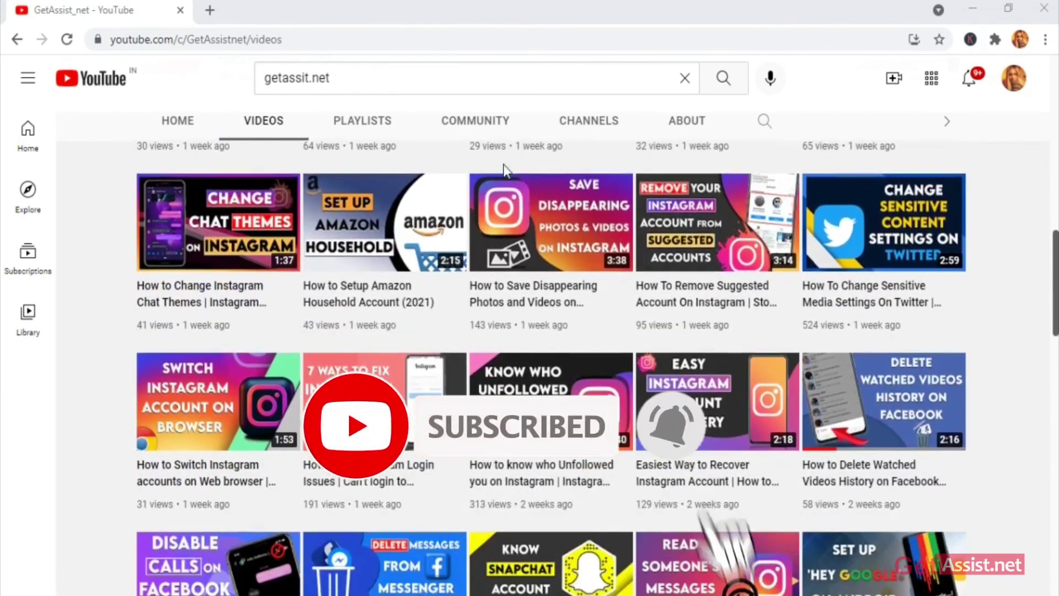
{"action": "scroll", "coordinate": [504, 170], "scroll_direction": "down", "scroll_amount": 4}
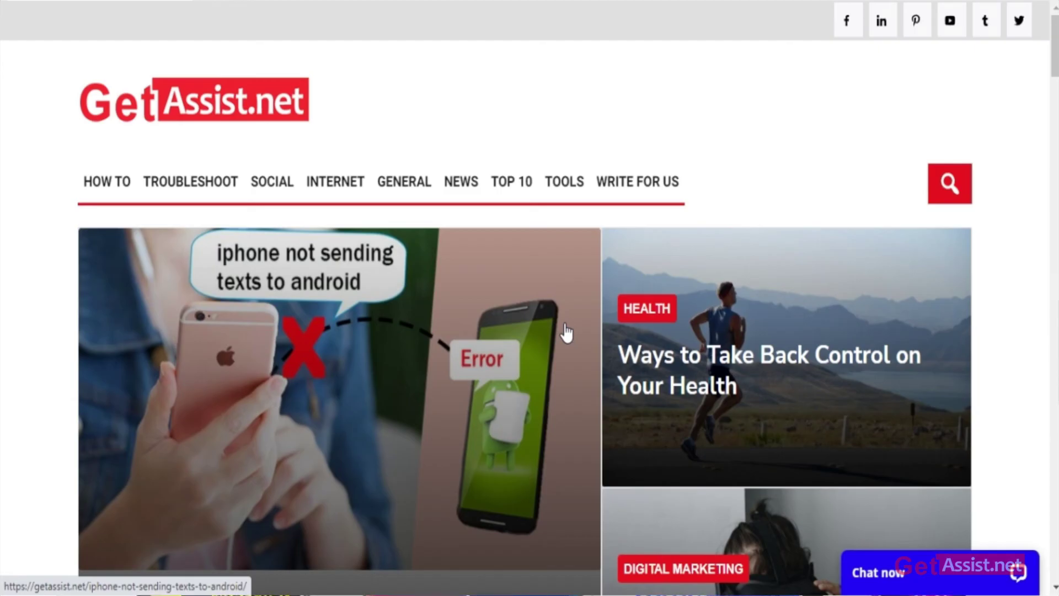
{"action": "scroll", "coordinate": [565, 333], "scroll_direction": "down", "scroll_amount": 2}
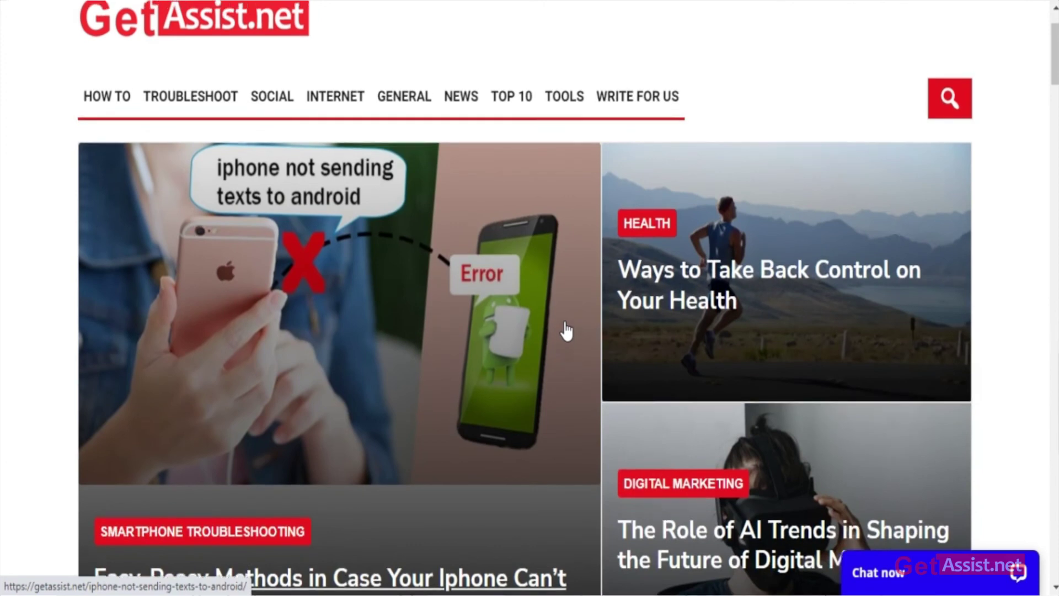